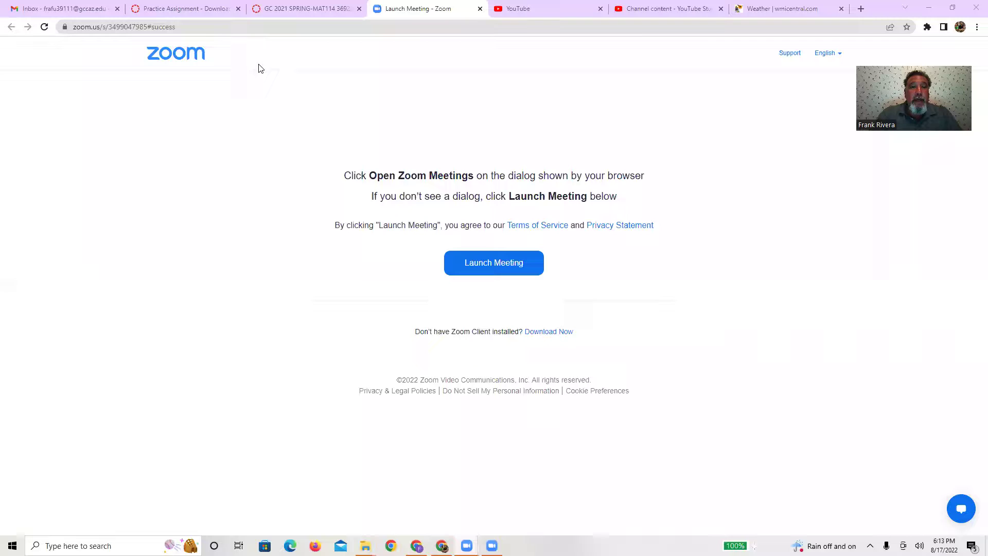
left_click(195, 14)
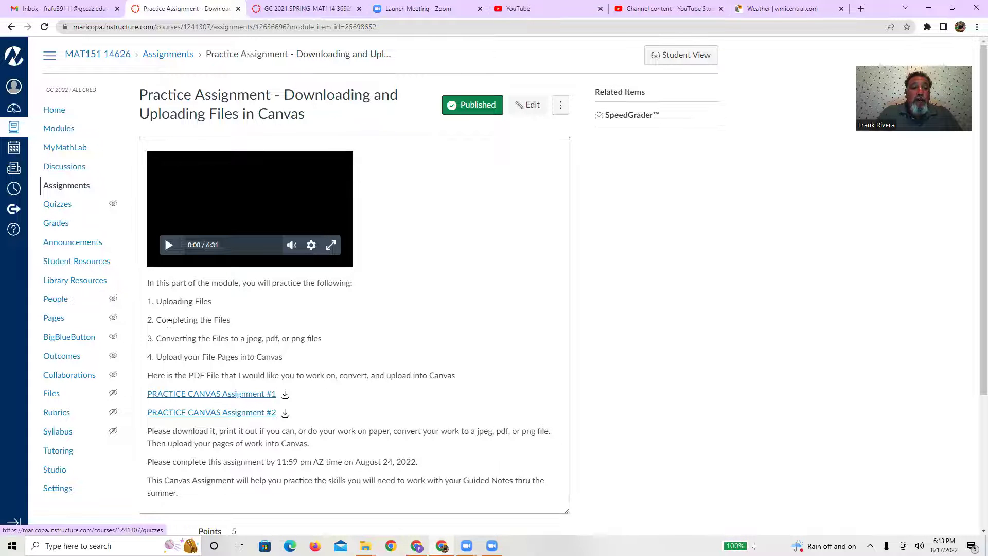
left_click_drag(163, 302, 239, 334)
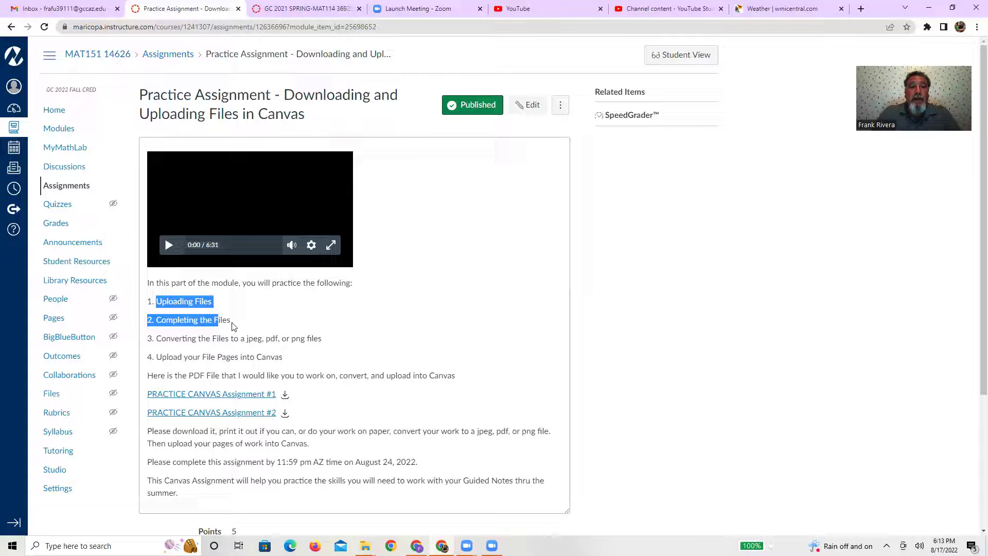
left_click(233, 325)
left_click_drag(174, 339, 263, 341)
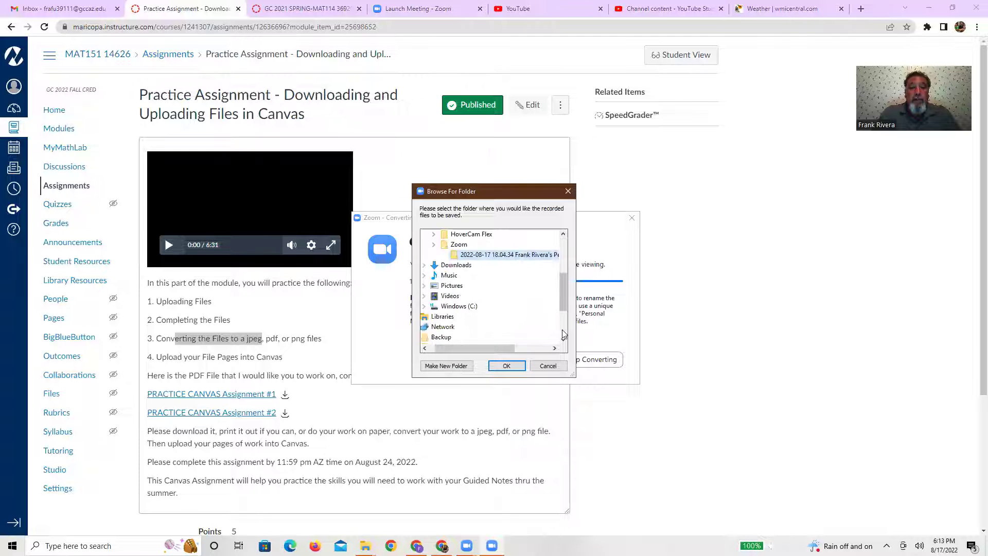
left_click(564, 335)
left_click(443, 296)
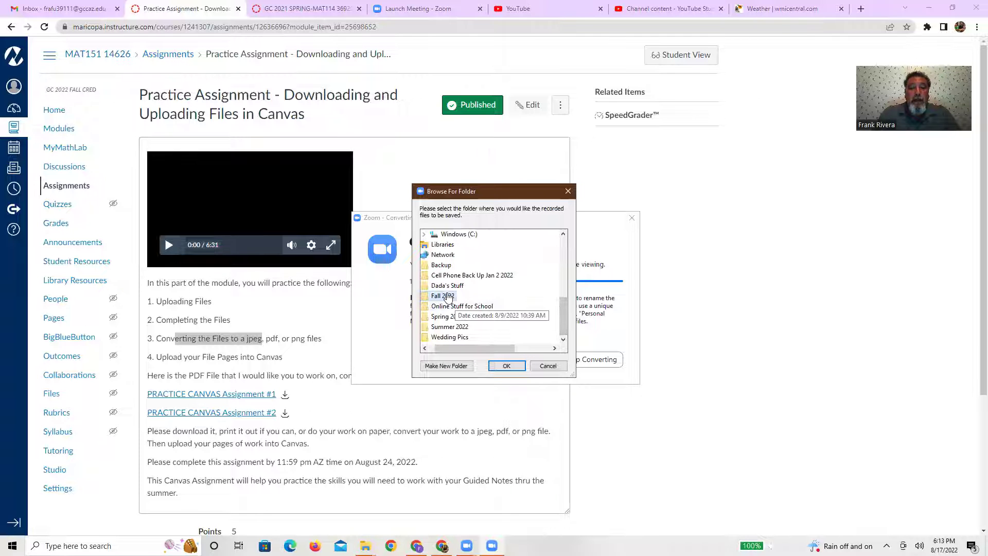
left_click(514, 366)
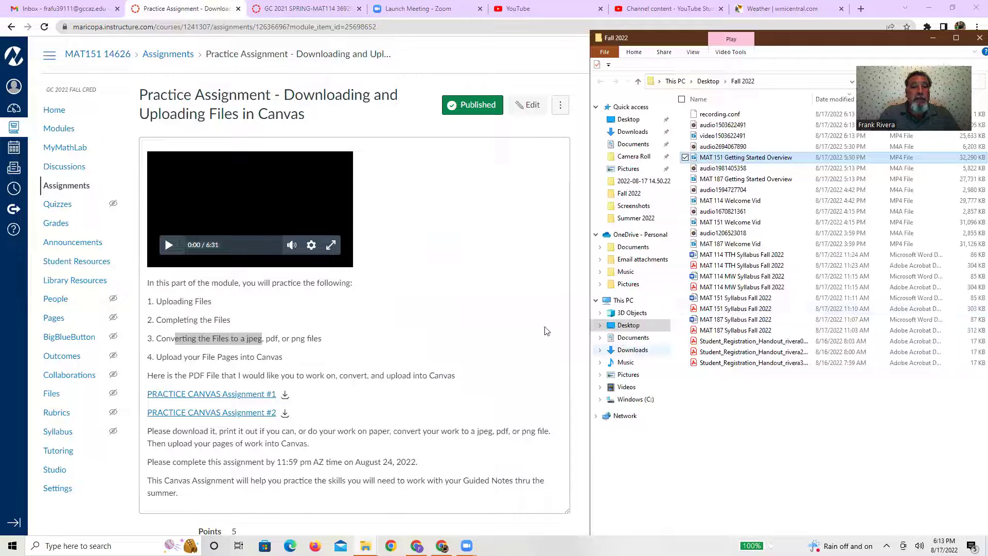
left_click(435, 82)
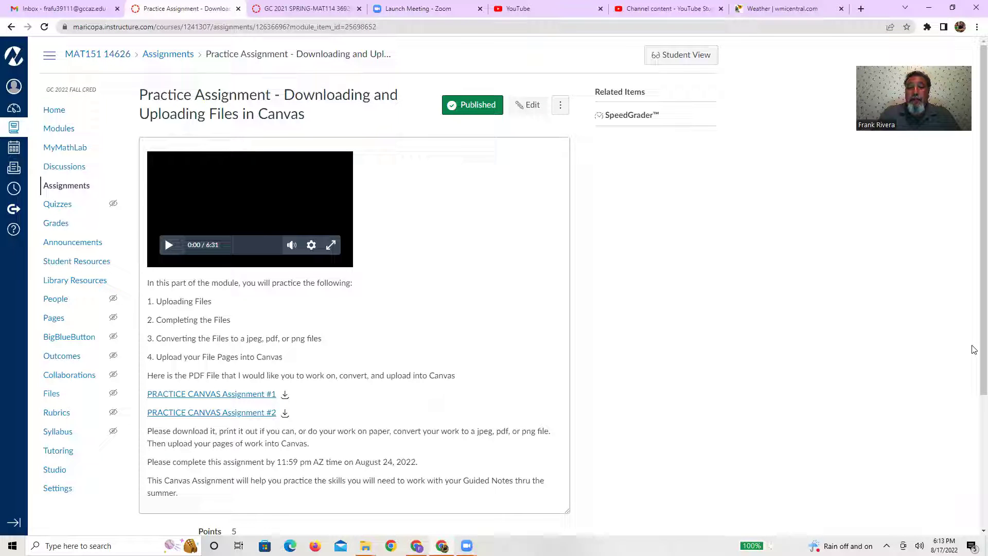
- Download the PRACTICE CANVAS Assignment #1 and #2 PDFs and open the second one
scroll(975, 404, "down", 2)
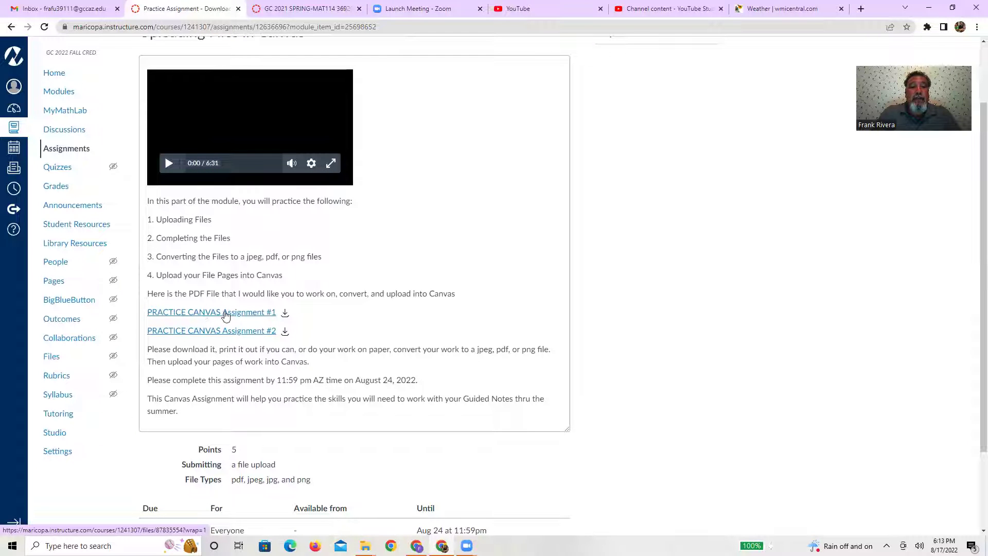
left_click(284, 315)
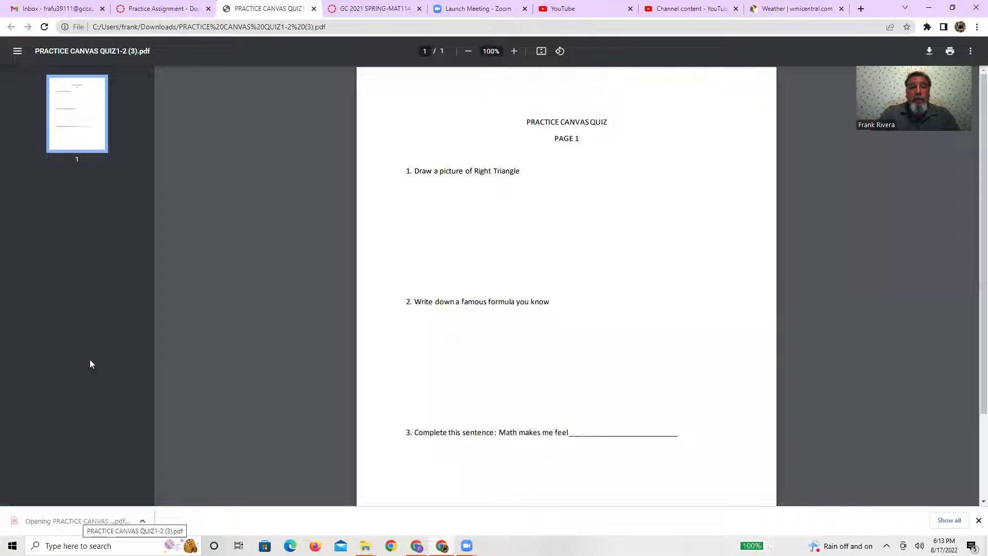
left_click(145, 11)
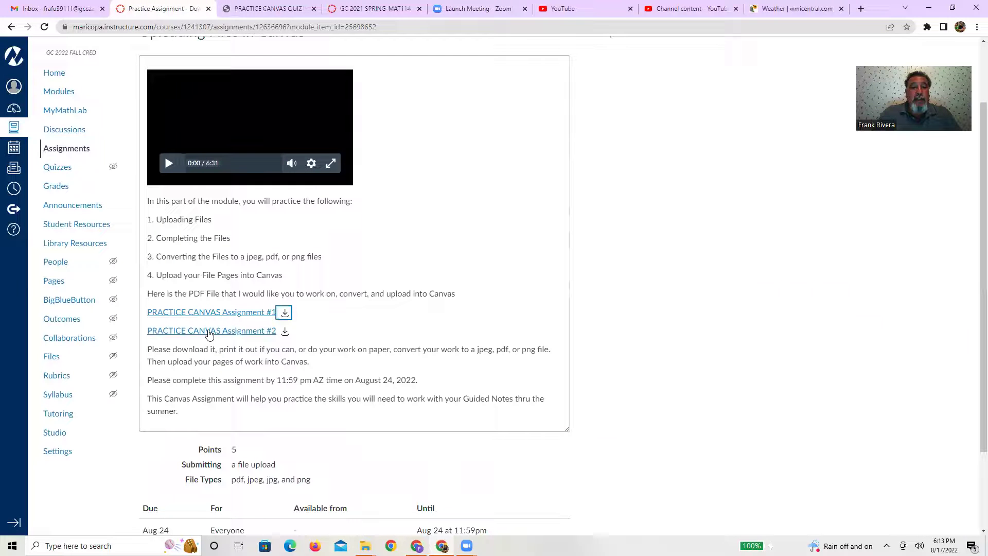
left_click(284, 332)
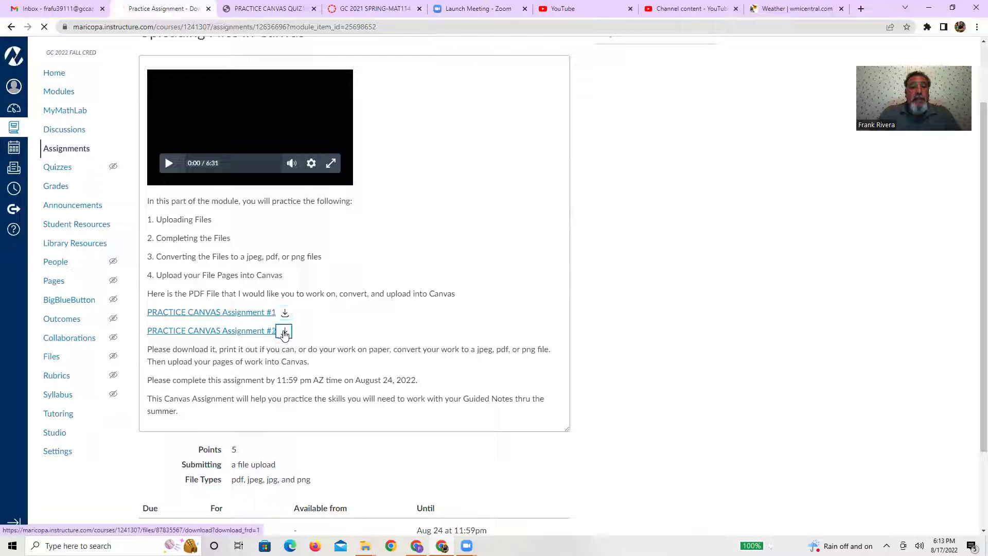
left_click(64, 528)
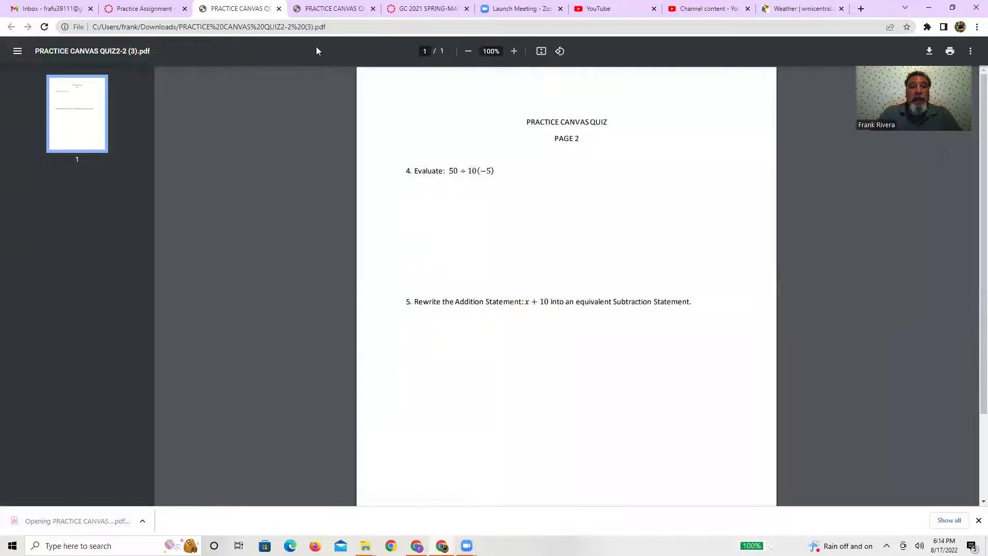
- Switch between the two quiz PDF tabs, ending on the page 1 quiz PDF
left_click(321, 9)
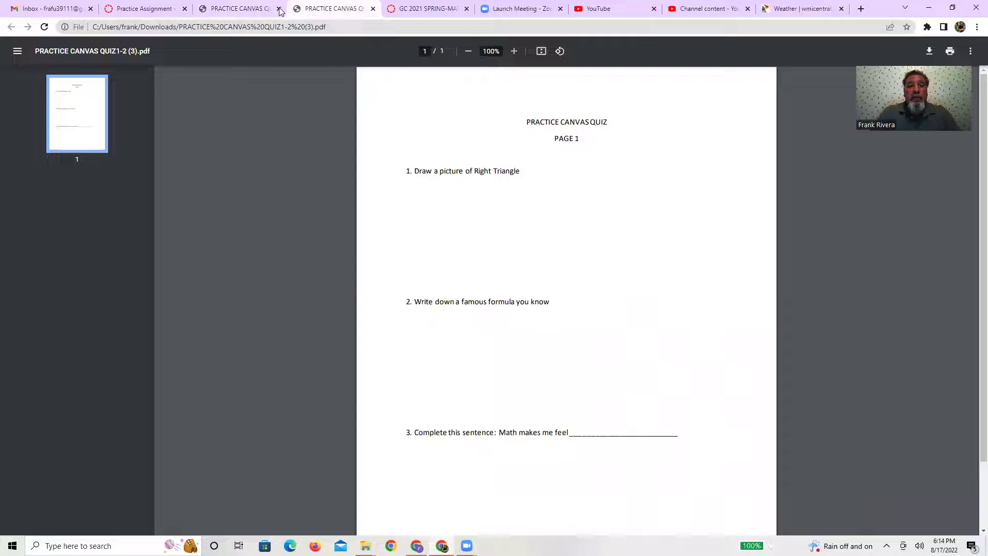
left_click(255, 10)
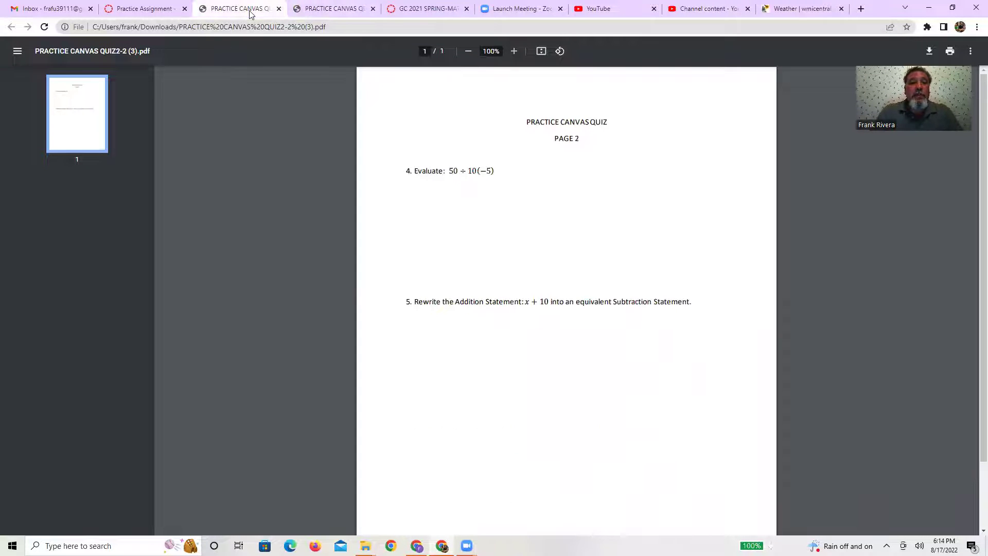
left_click(157, 18)
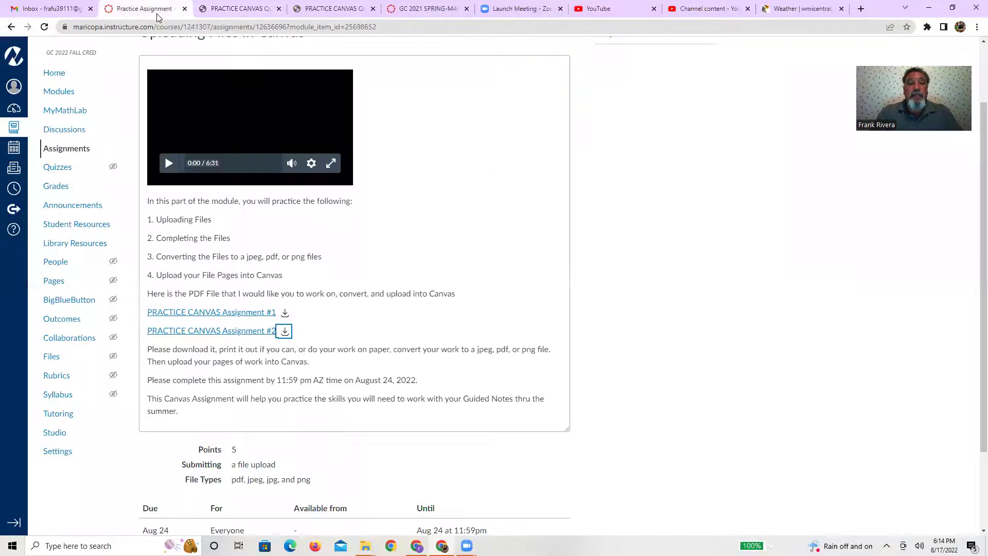
left_click(306, 8)
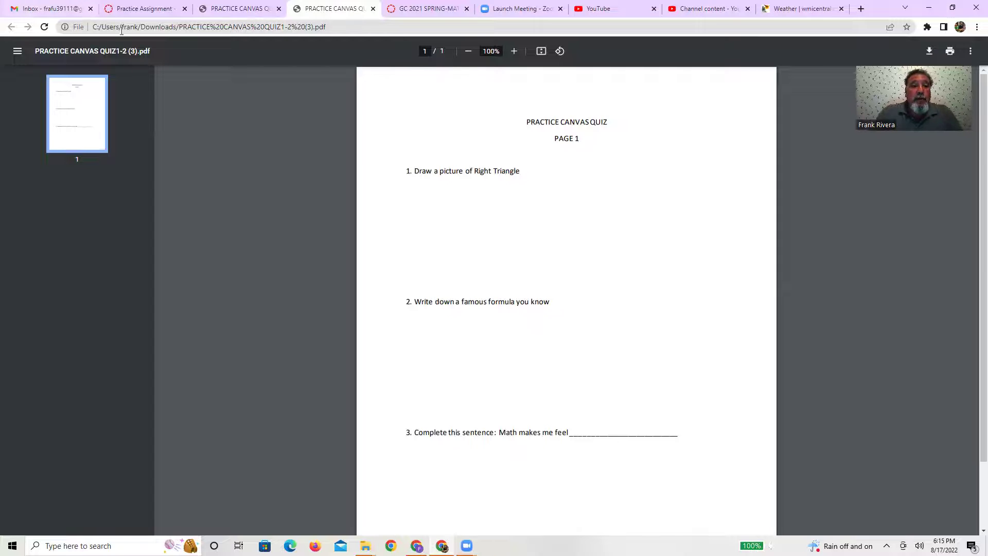
- Return to the practice assignment page and switch the course into Student View
left_click(138, 11)
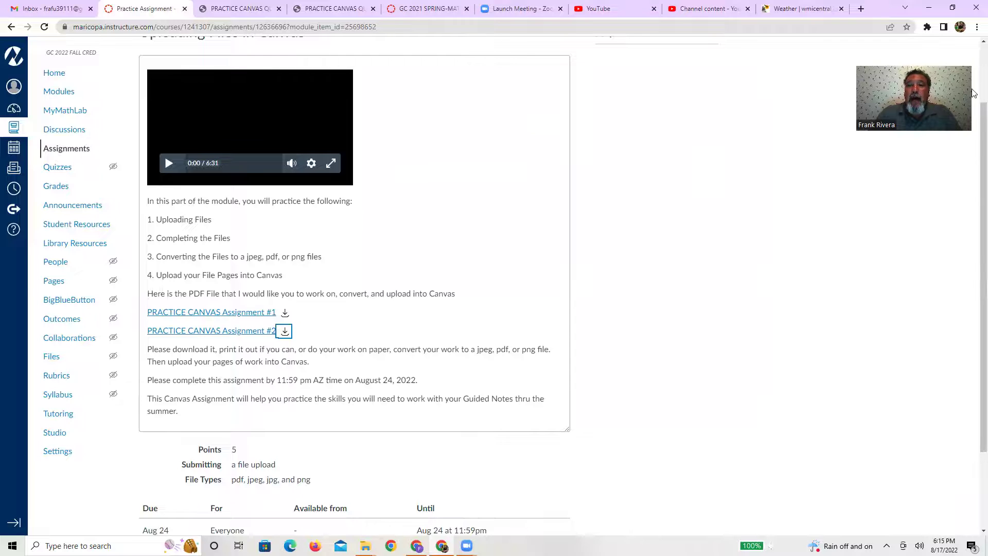
scroll(901, 145, "up", 2)
key("Tab")
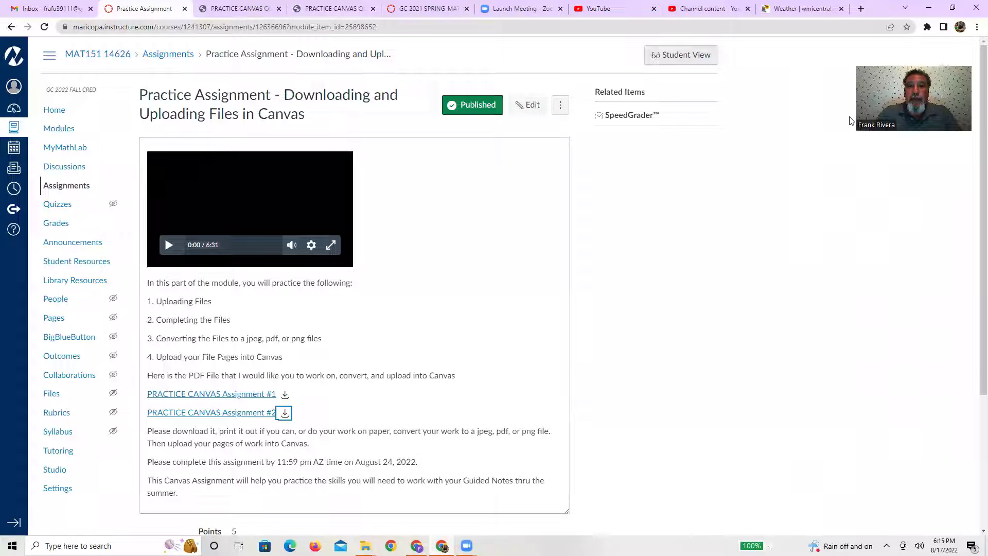
key("Return")
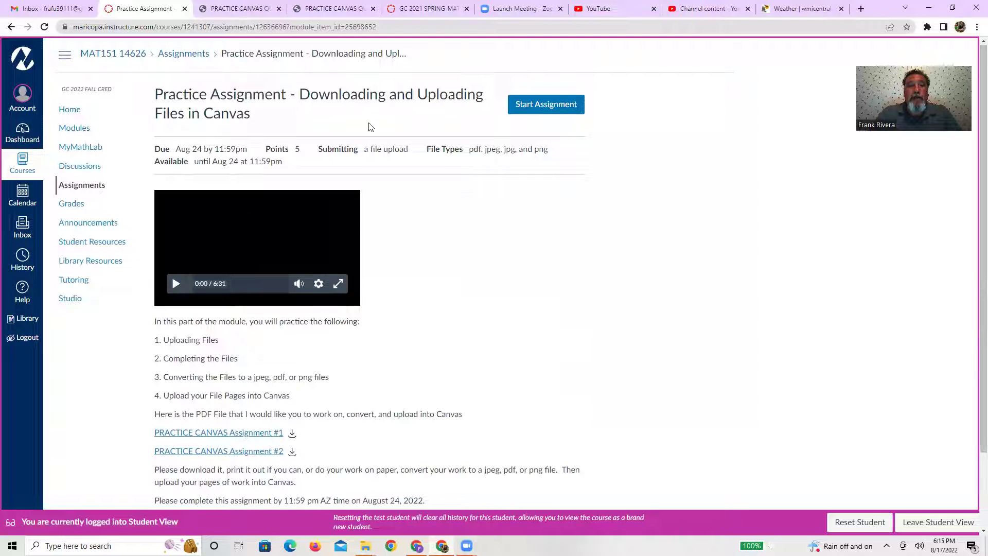
- Start the assignment to reveal the file upload submission form
left_click(551, 108)
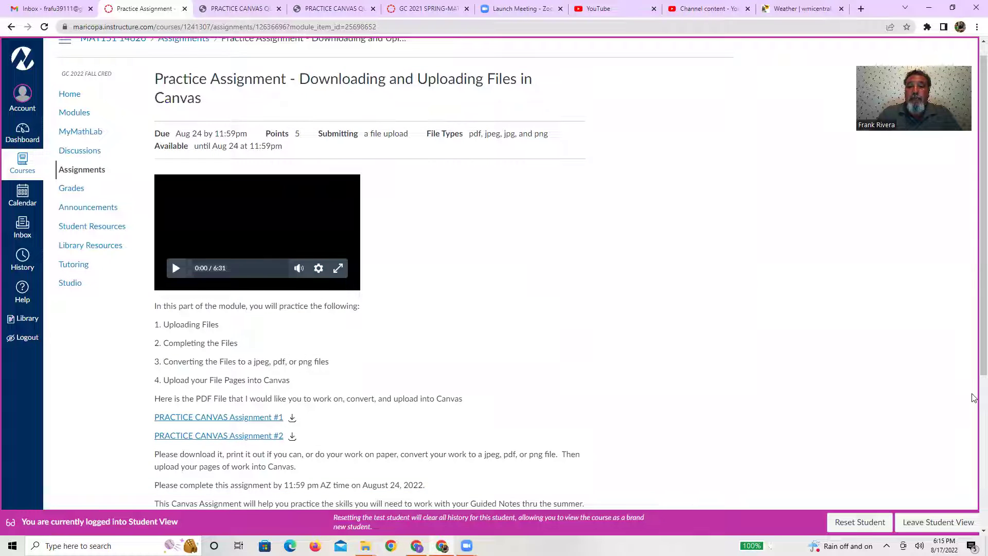
scroll(973, 399, "down", 5)
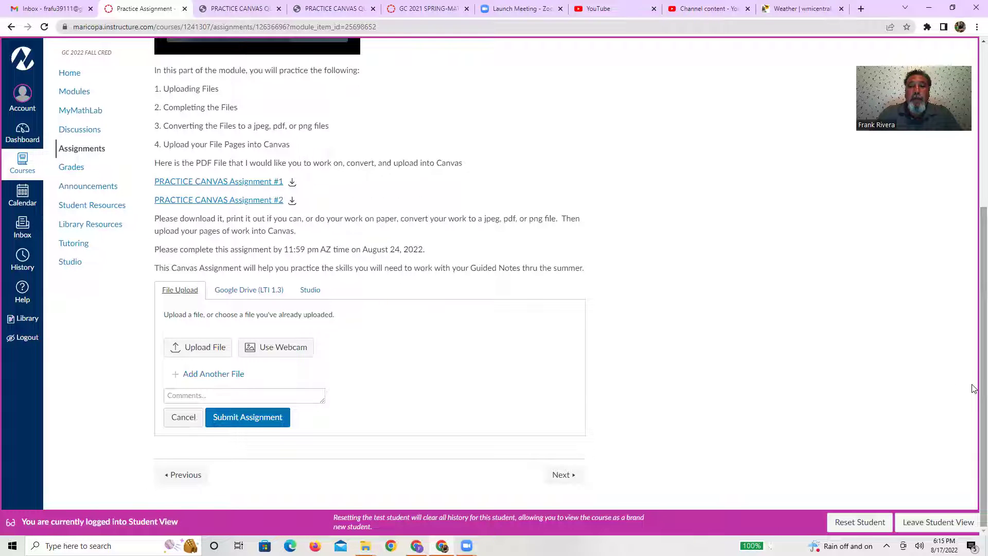
scroll(973, 386, "up", 1)
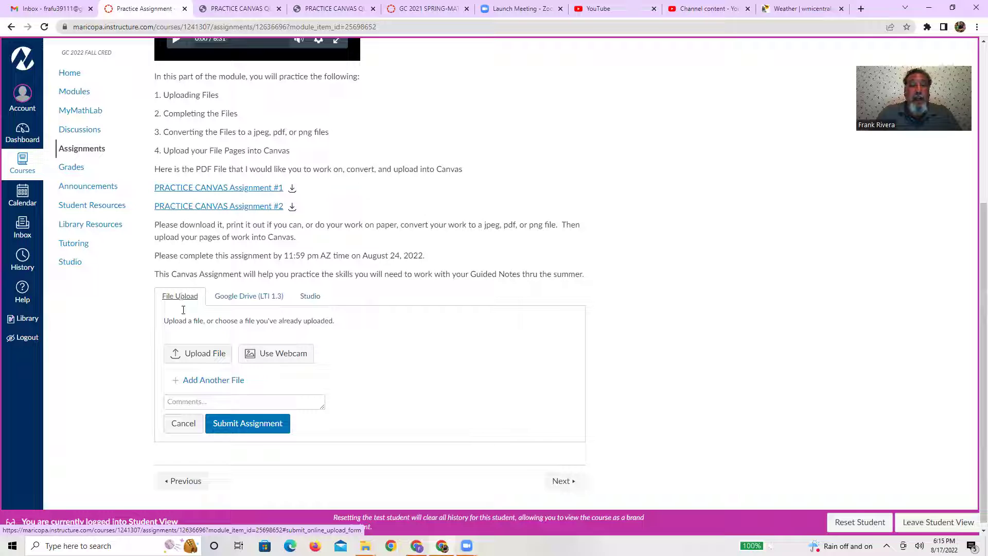
- Attach the handout PDFs ending 03533 and 28768 from the computer
left_click(201, 354)
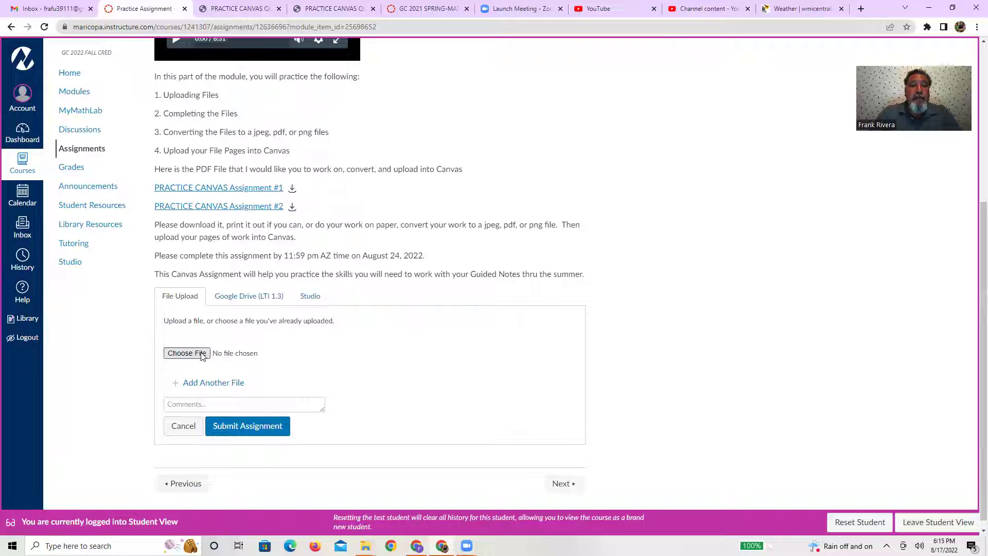
left_click(201, 354)
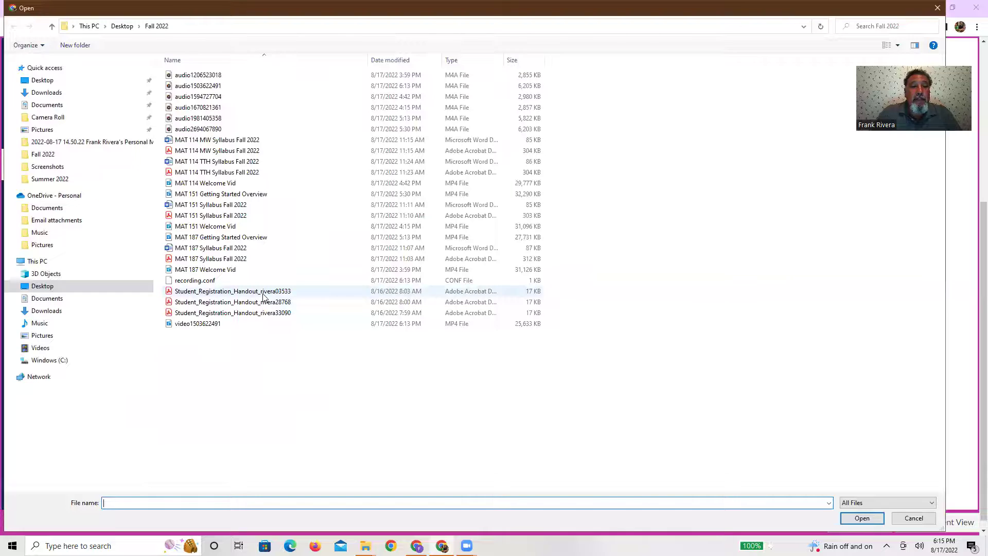
double_click(264, 296)
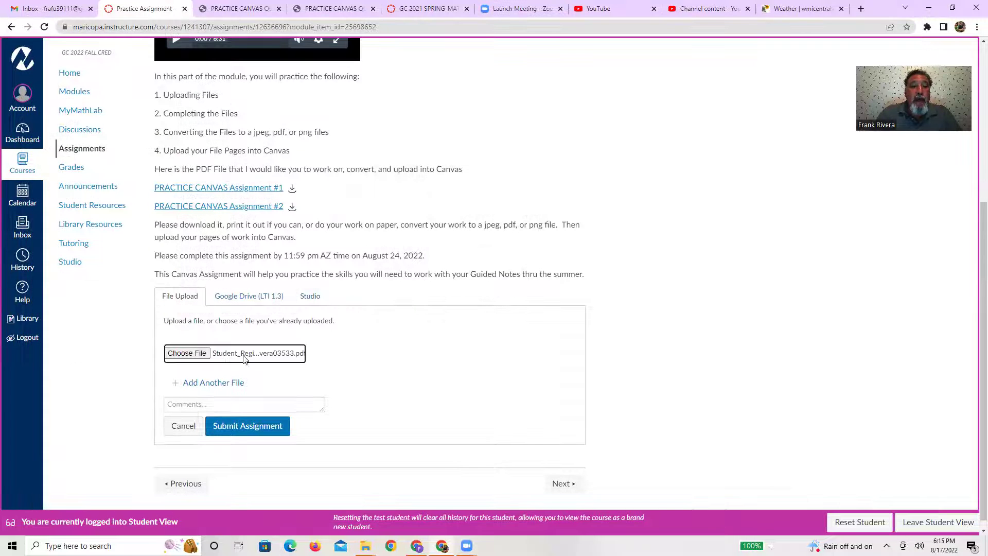
left_click(220, 387)
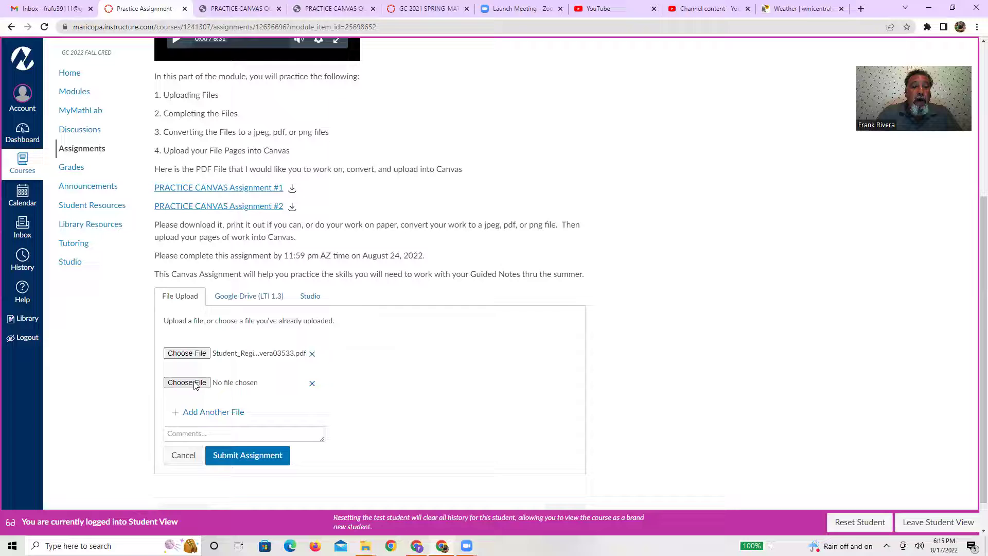
left_click(194, 384)
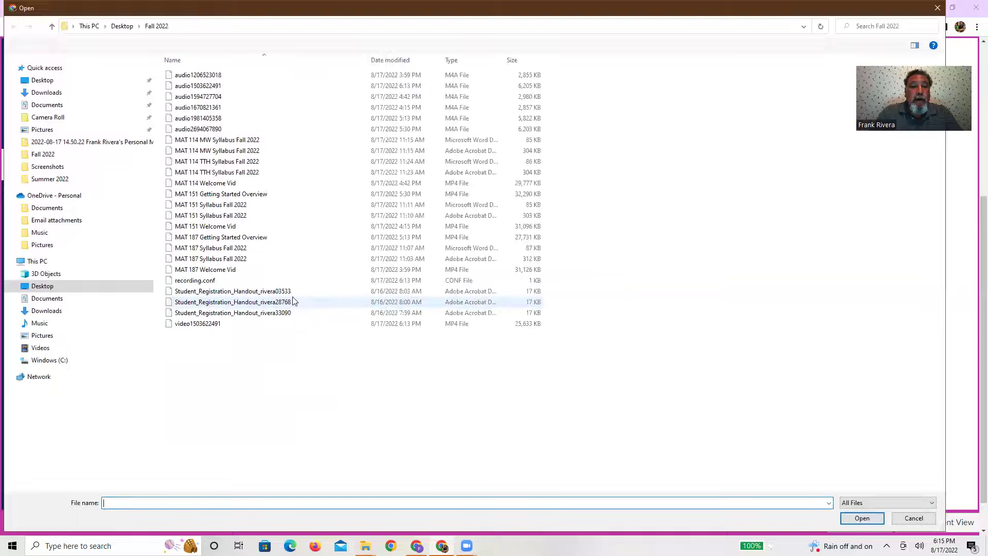
double_click(291, 302)
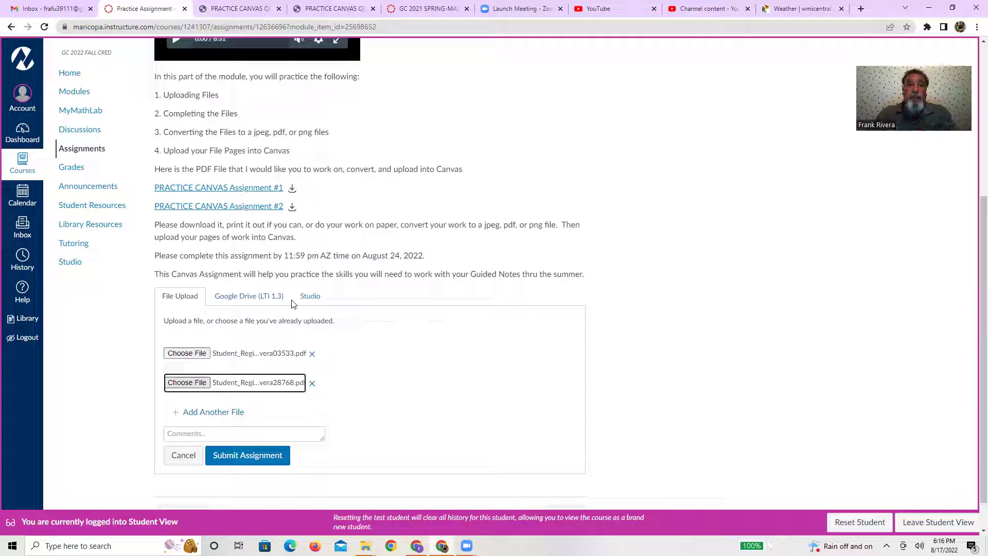
- Attach the third handout PDF ending 33090 and submit the assignment
left_click(200, 414)
left_click(200, 411)
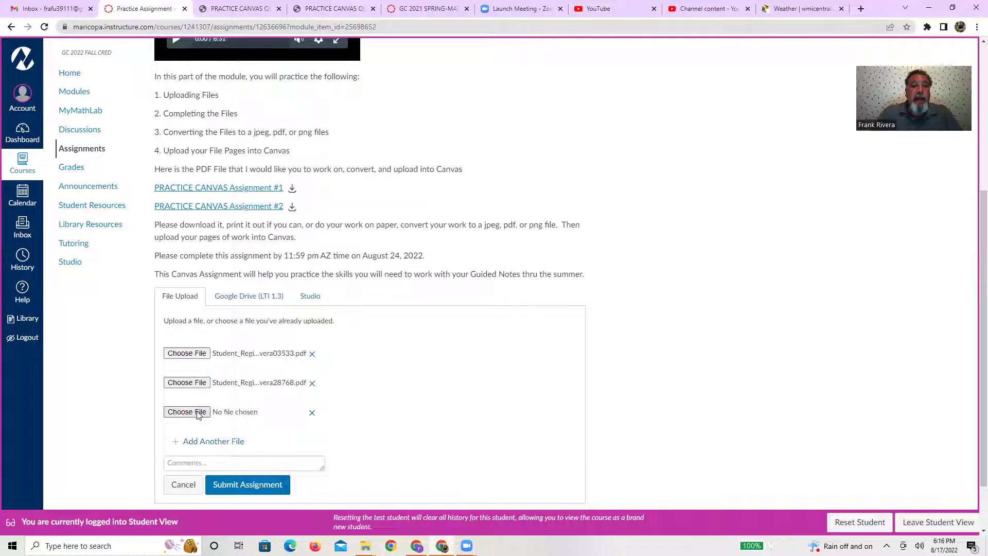
left_click(199, 414)
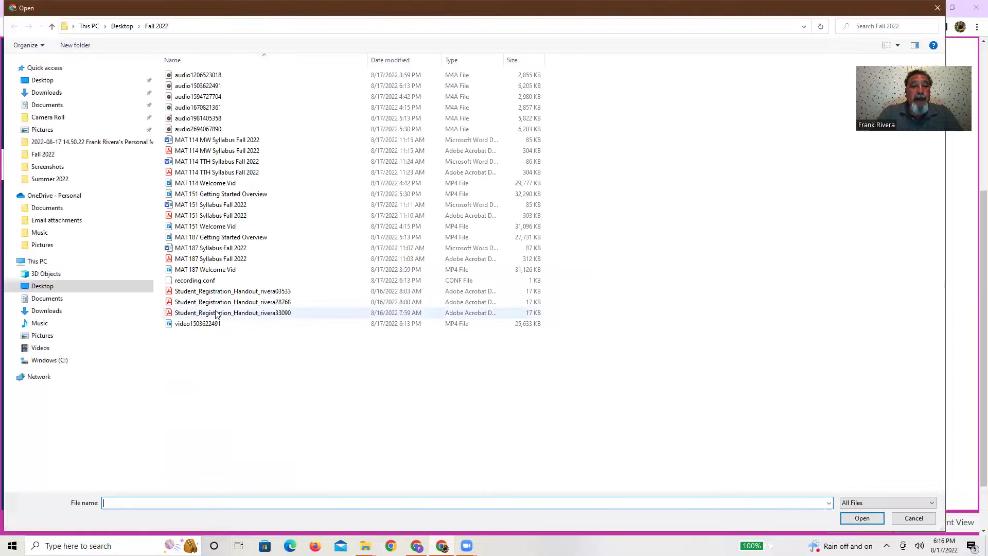
double_click(231, 313)
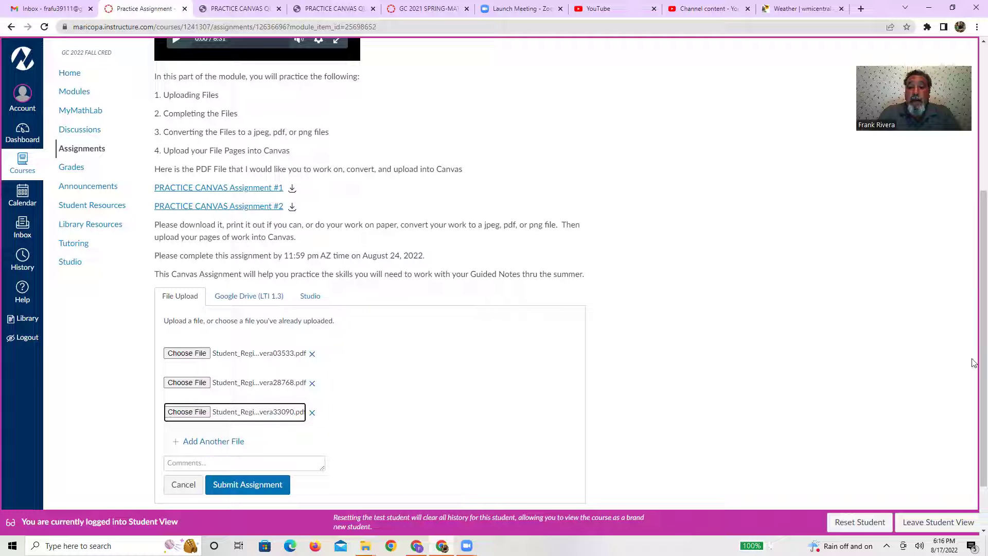
left_click(267, 486)
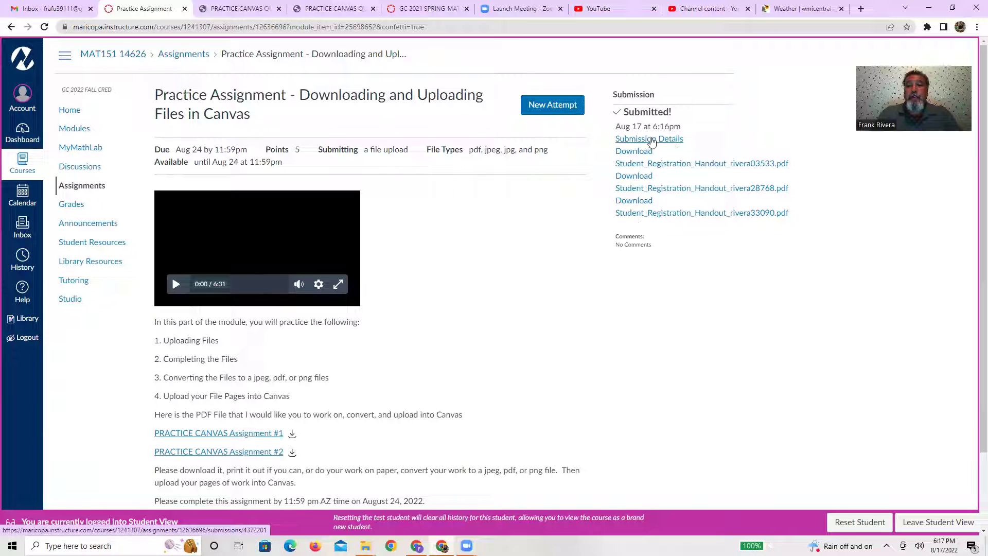
- In Submission Details, add the comment 'I am done!!' and open the PDF ending 03533
left_click(662, 140)
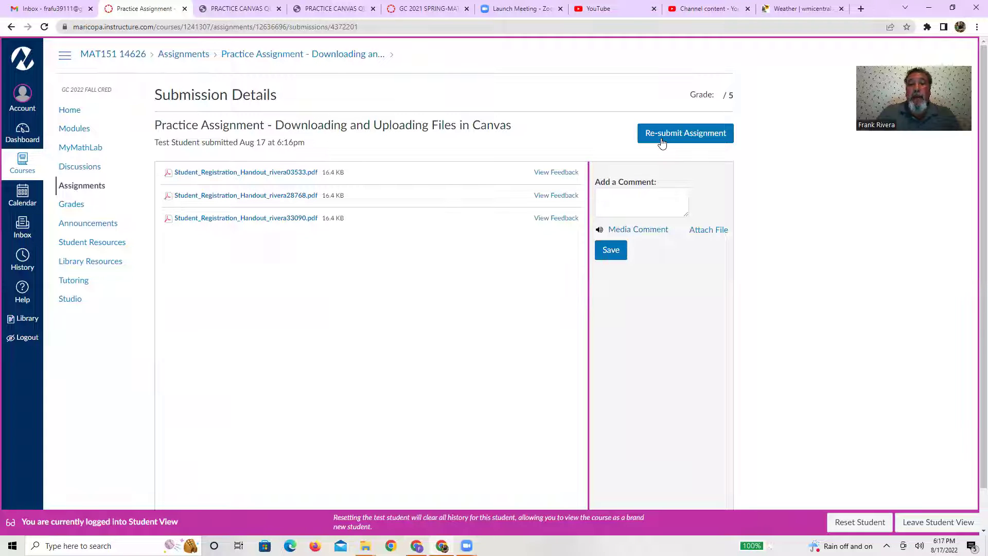
left_click(633, 212)
type("Jona")
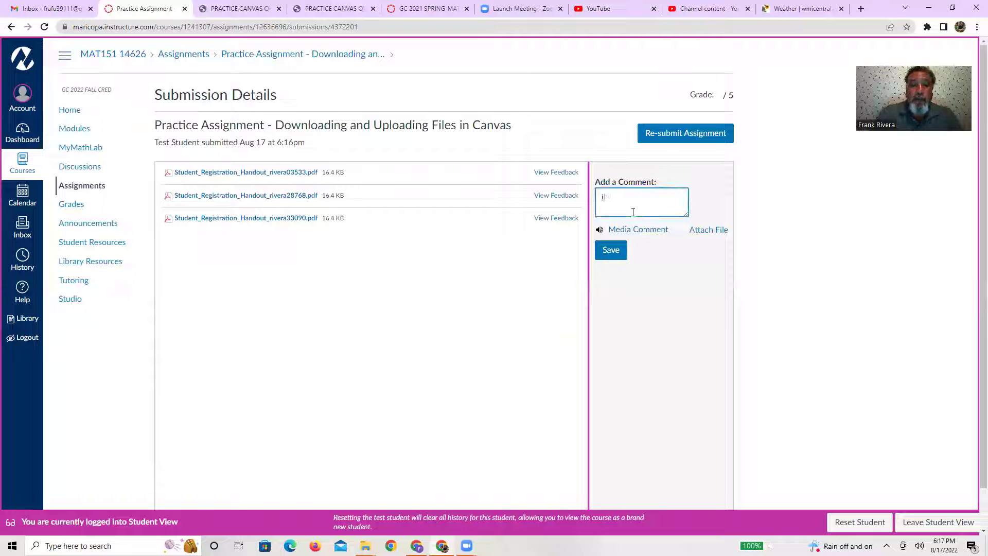
key("BackSpace")
key("BackSpace")
key("BackSpace")
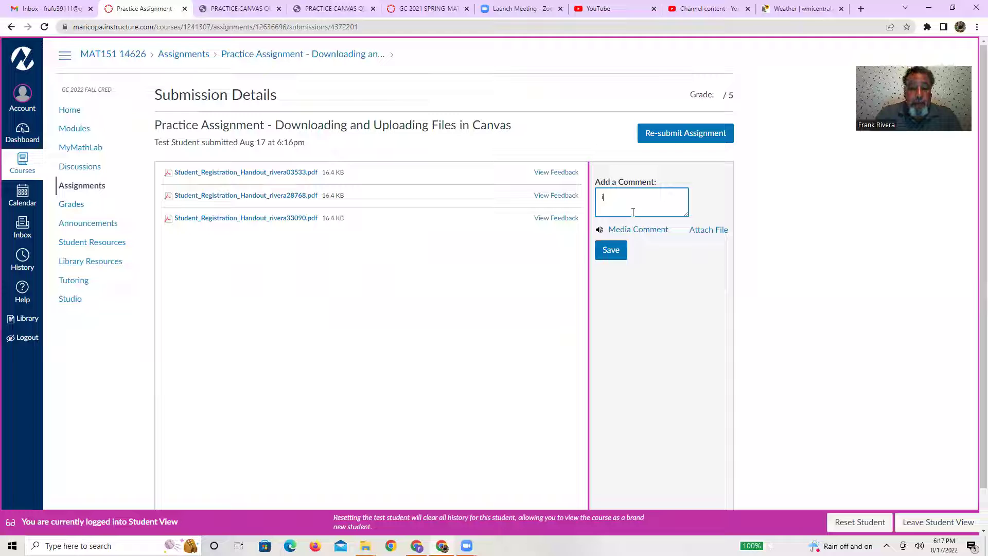
type("l amdon")
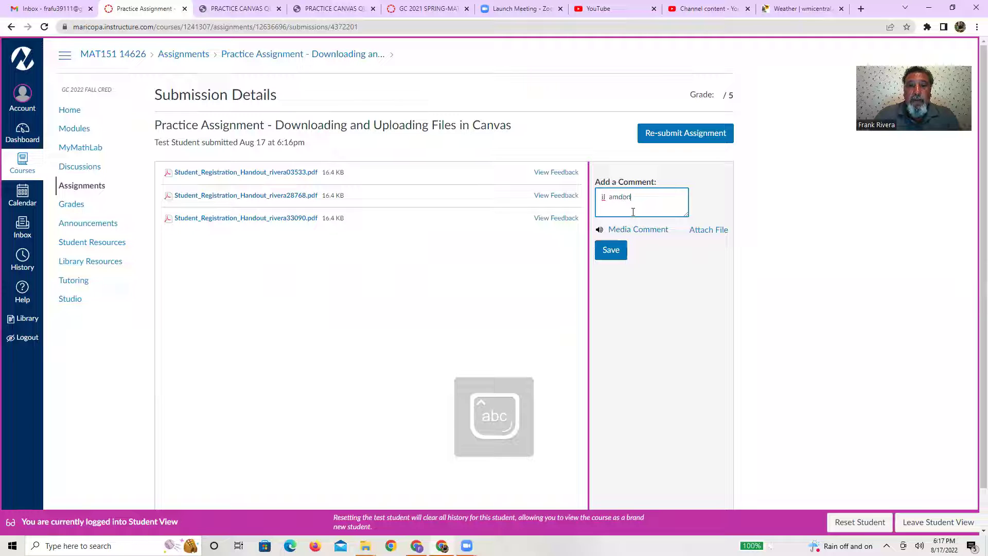
key("BackSpace")
key("BackSpace")
key("BackSpace")
key("BackSpace")
key("BackSpace")
key("BackSpace")
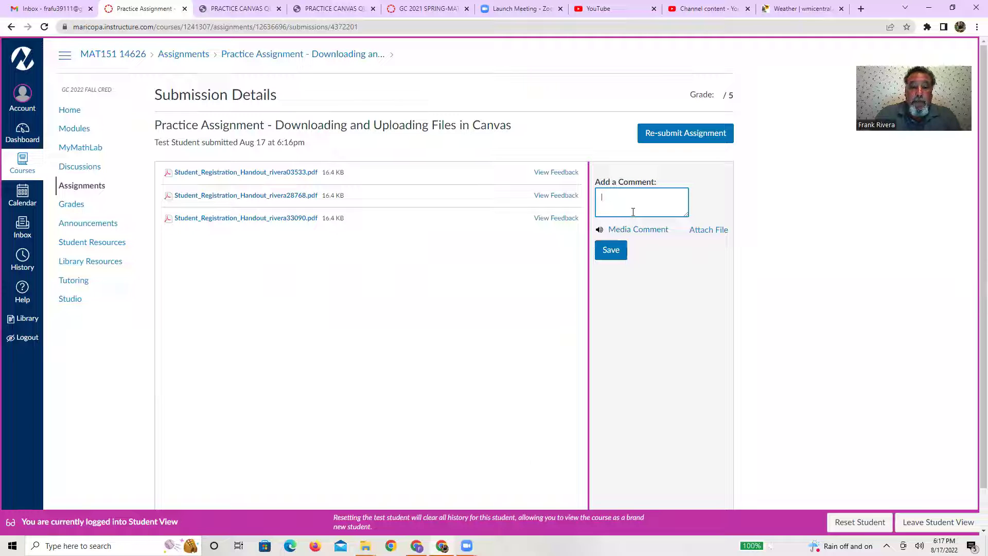
type("I am done!!")
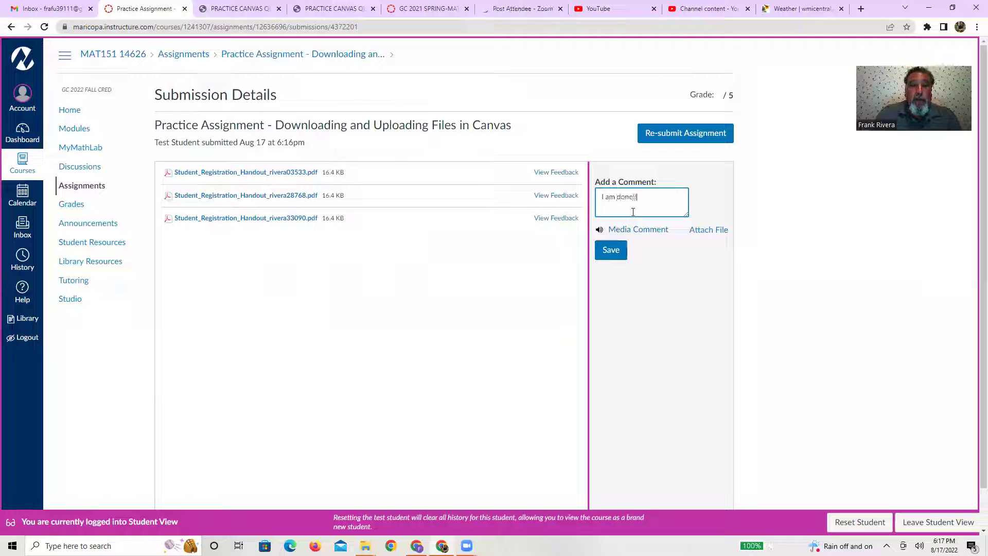
left_click(305, 176)
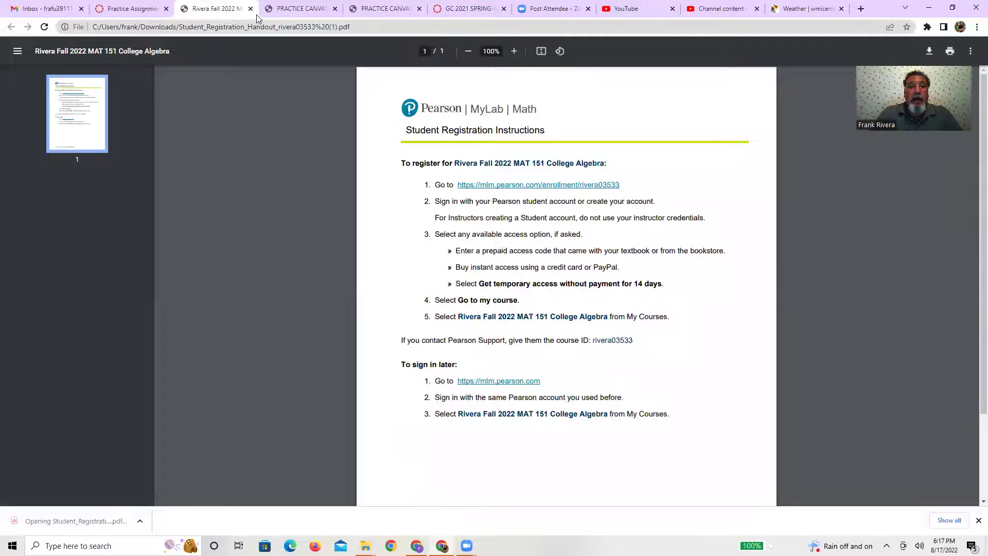
left_click(144, 10)
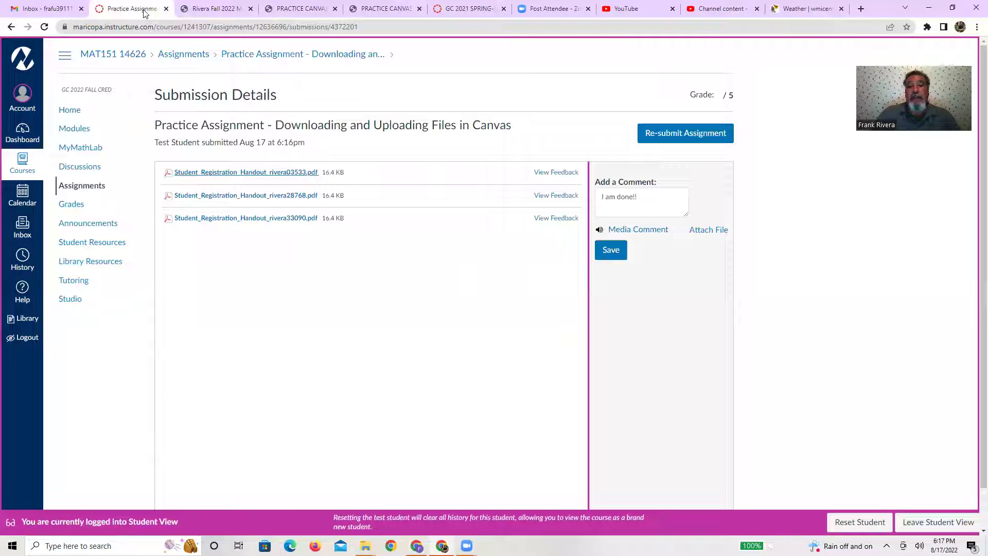